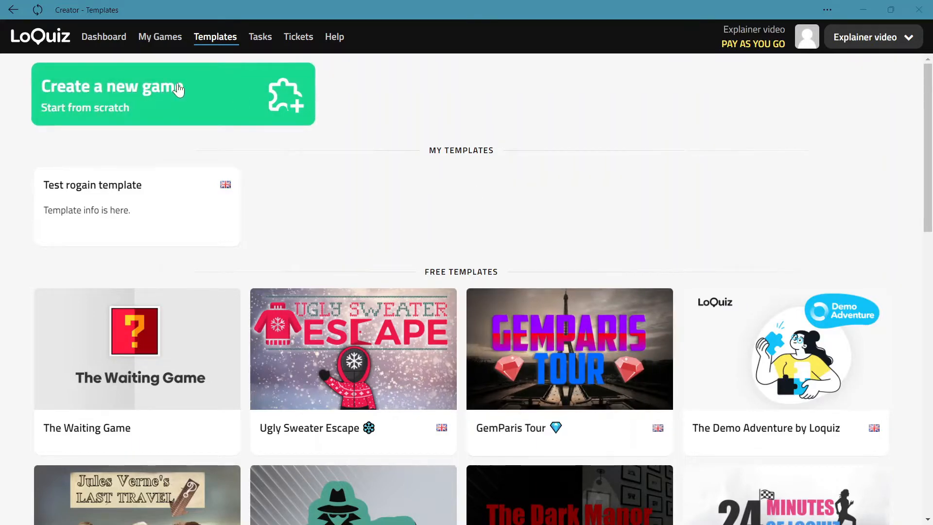
- Create a new game from scratch containing the sun color question, the pin showcase question task and the image code task
{"action": "left_click", "coordinate": [179, 89]}
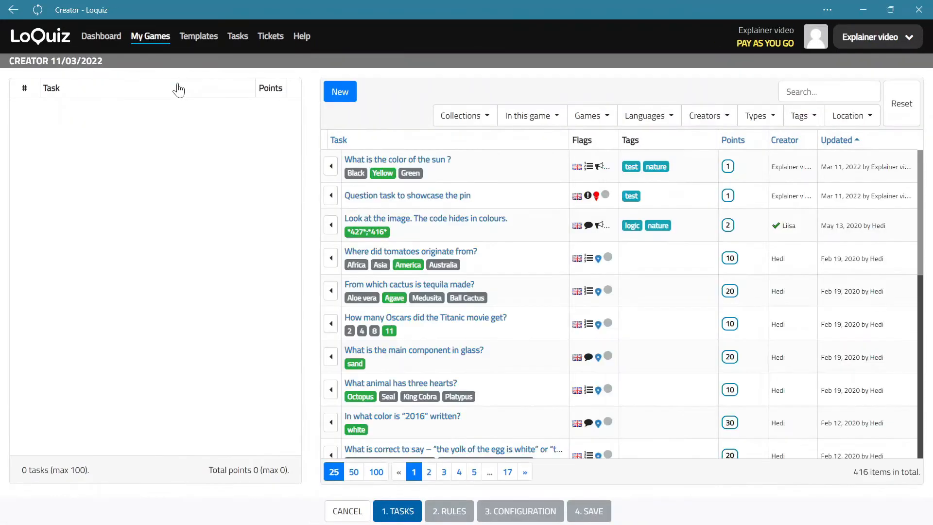
{"action": "left_click", "coordinate": [331, 165]}
{"action": "left_click", "coordinate": [331, 195]}
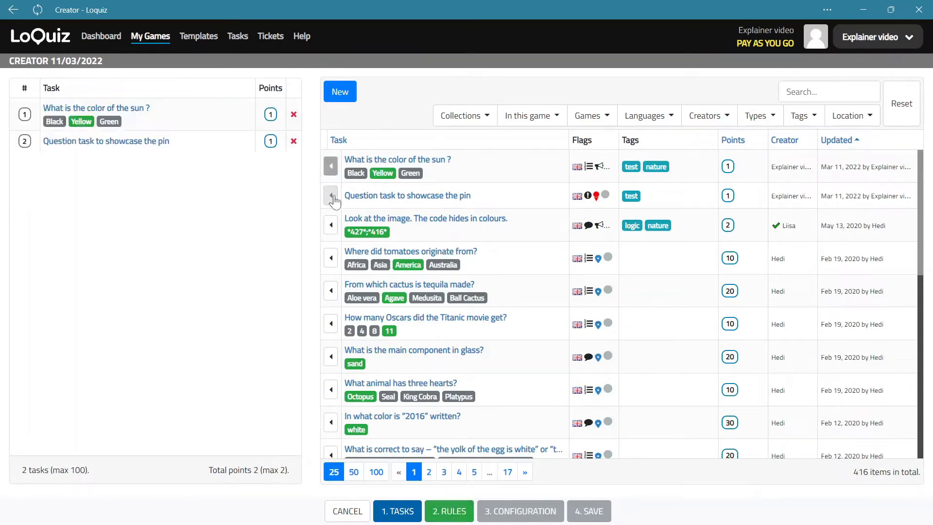
{"action": "left_click", "coordinate": [330, 224]}
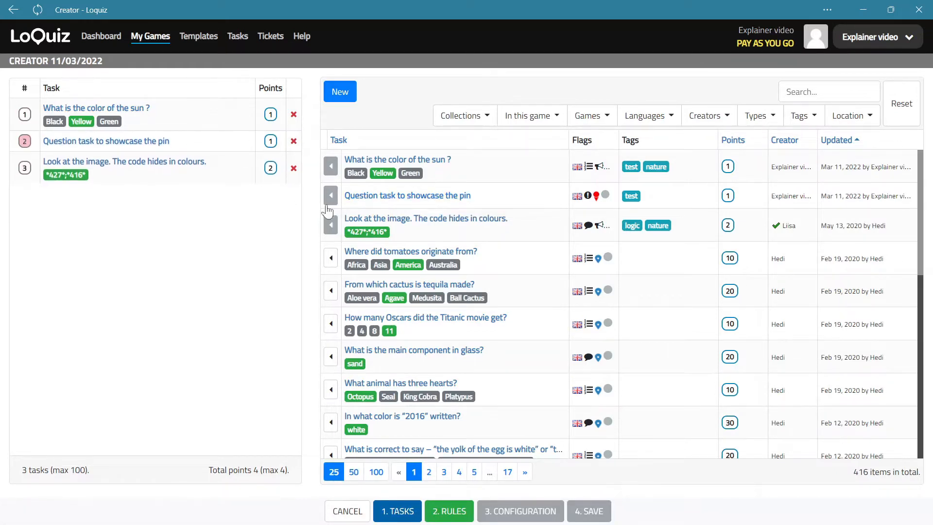
- In the game rules, delete the default all-tasks-finished rule and place the odometer and timer "after finished" logic blocks
{"action": "left_click", "coordinate": [464, 517]}
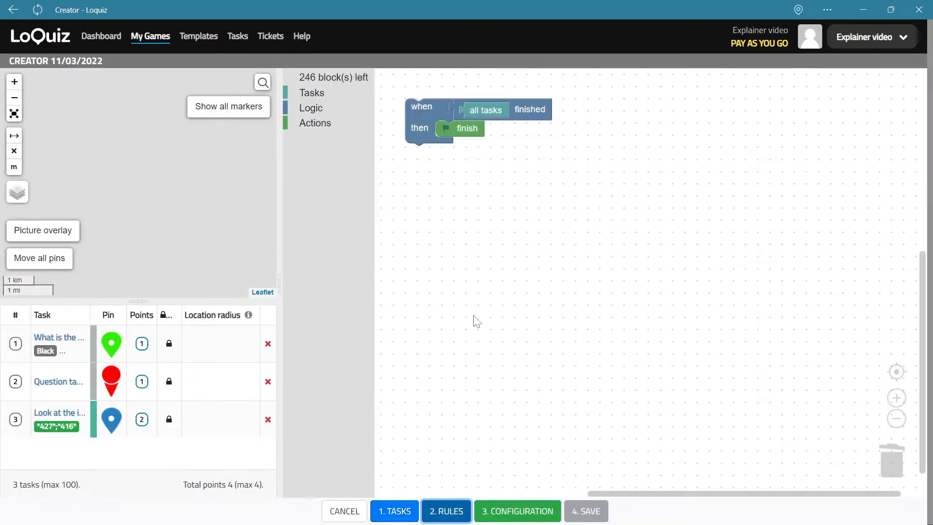
{"action": "left_click_drag", "start_coordinate": [418, 111], "coordinate": [894, 456]}
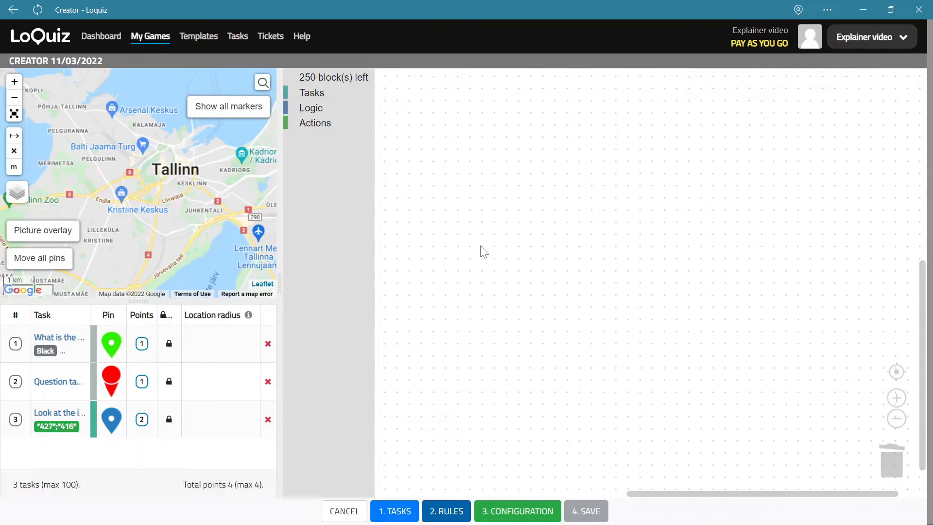
{"action": "left_click", "coordinate": [321, 107]}
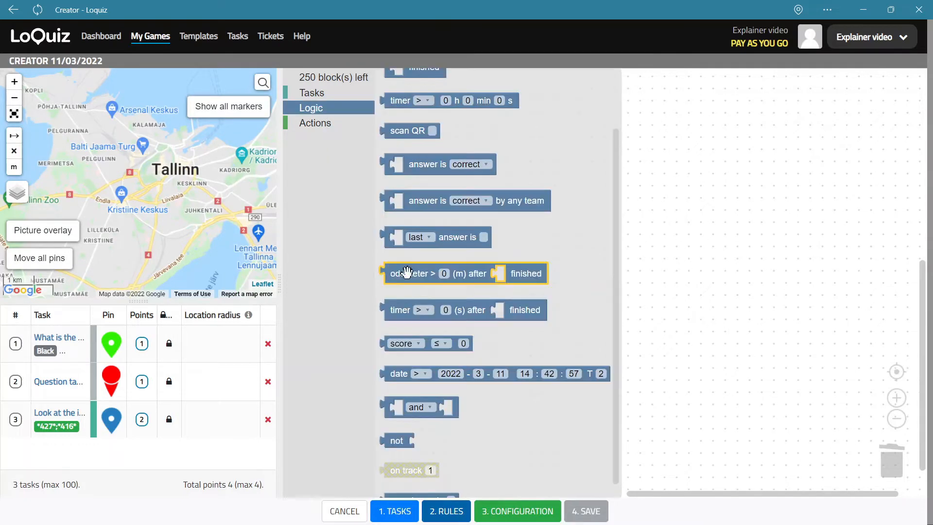
{"action": "left_click_drag", "start_coordinate": [408, 273], "coordinate": [688, 233]}
{"action": "left_click", "coordinate": [398, 313]}
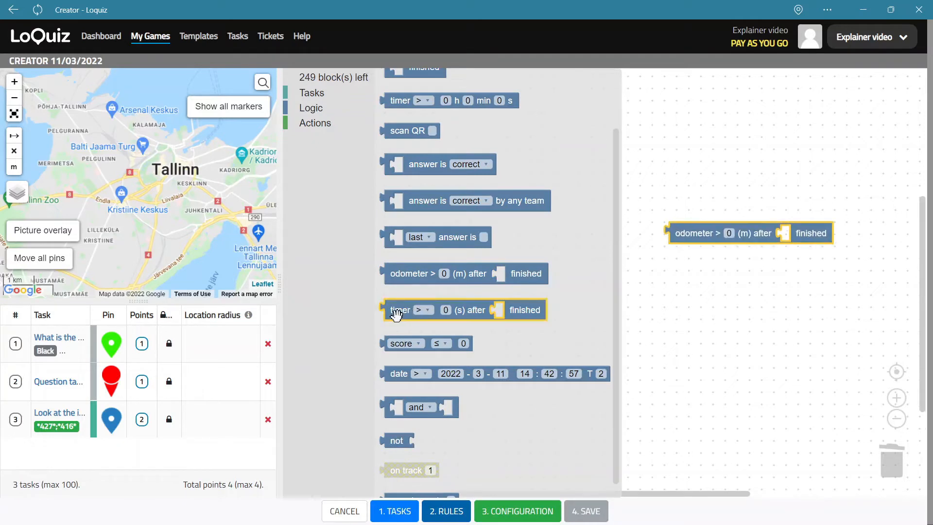
{"action": "left_click_drag", "start_coordinate": [397, 315], "coordinate": [681, 275]}
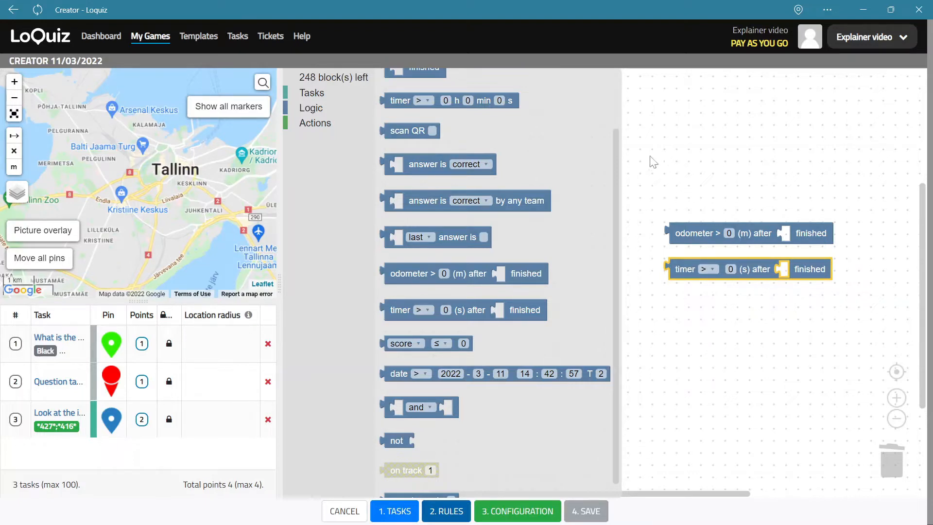
- Place a plain "finished" logic block above the odometer block and fill it with task 1 Sun
{"action": "scroll", "coordinate": [476, 274], "scroll_direction": "up", "scroll_amount": 2}
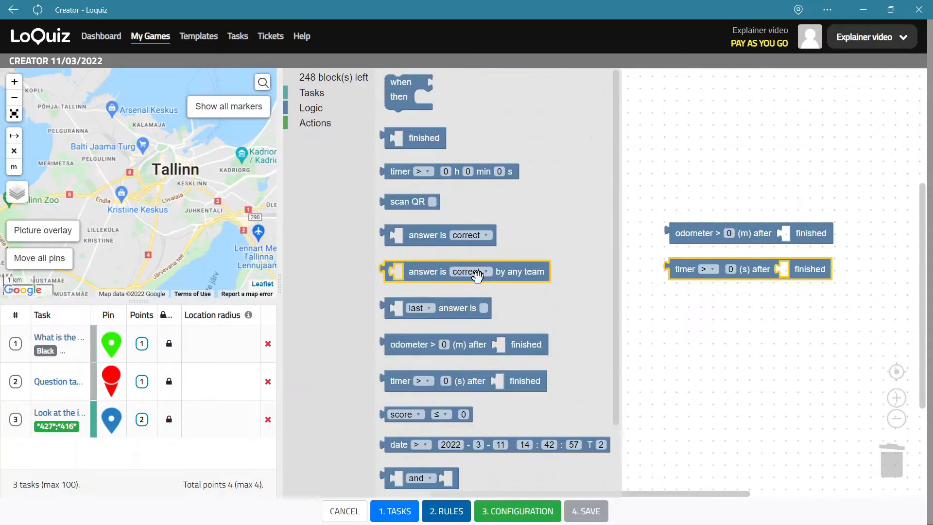
{"action": "left_click_drag", "start_coordinate": [398, 150], "coordinate": [792, 195]}
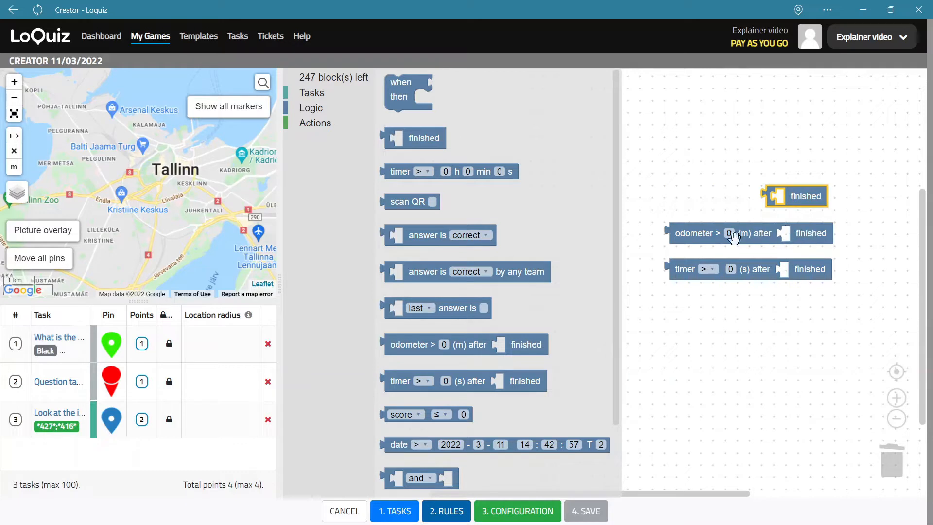
{"action": "left_click", "coordinate": [320, 92]}
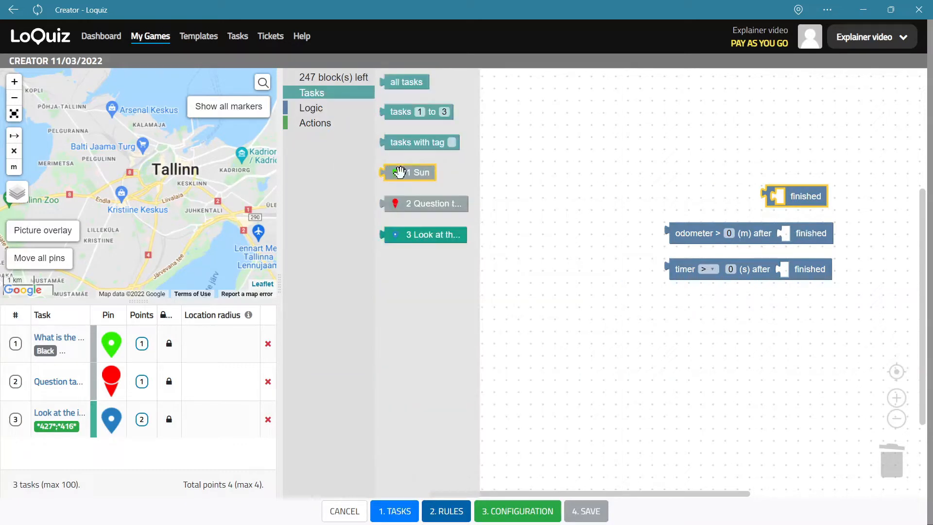
{"action": "left_click_drag", "start_coordinate": [416, 173], "coordinate": [798, 176]}
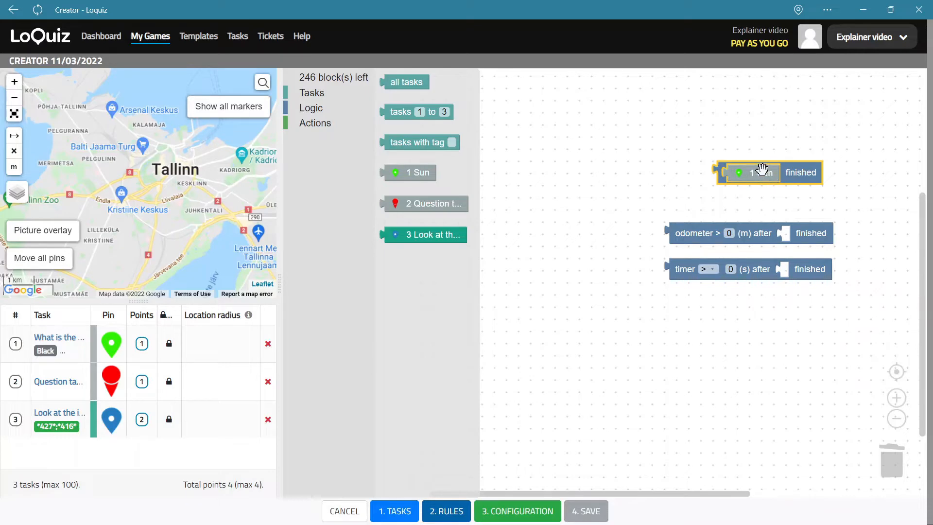
- Examine the sun task's additional settings for removing it or keeping it after an answer, and close the task without saving
{"action": "left_click", "coordinate": [73, 336]}
{"action": "left_click", "coordinate": [502, 99]}
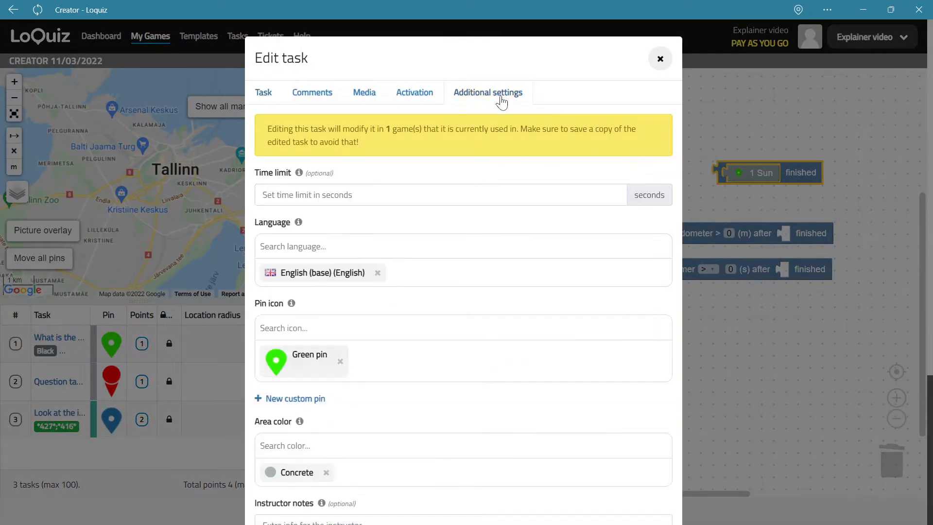
{"action": "scroll", "coordinate": [434, 357], "scroll_direction": "down", "scroll_amount": 4}
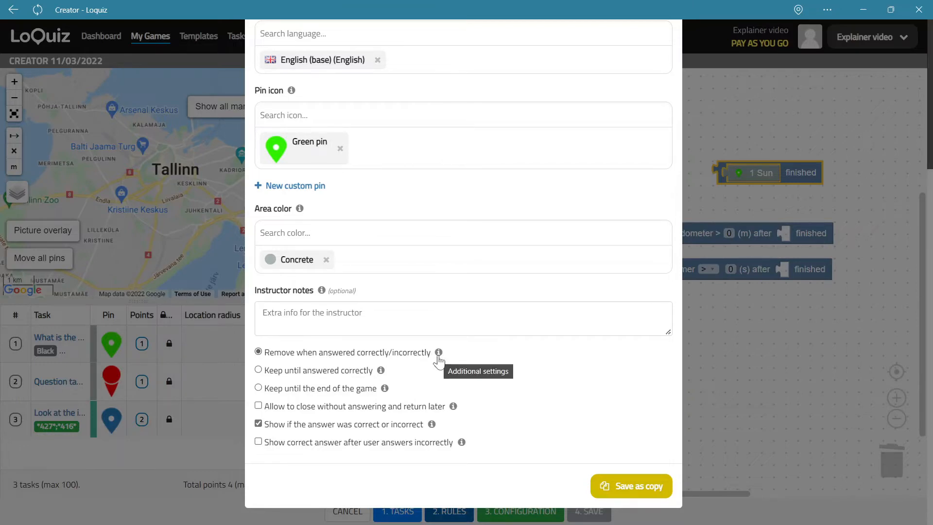
{"action": "left_click", "coordinate": [314, 371]}
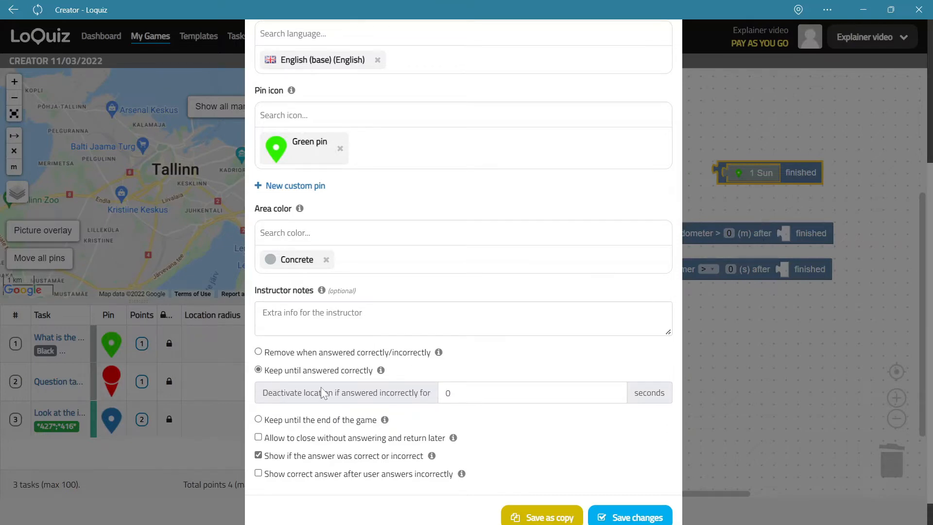
{"action": "left_click", "coordinate": [258, 419]}
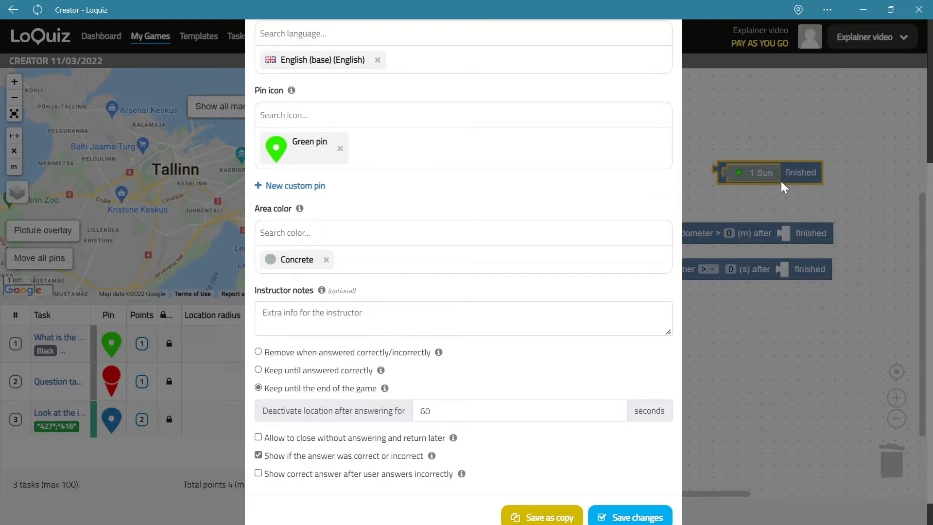
{"action": "left_click", "coordinate": [258, 353]}
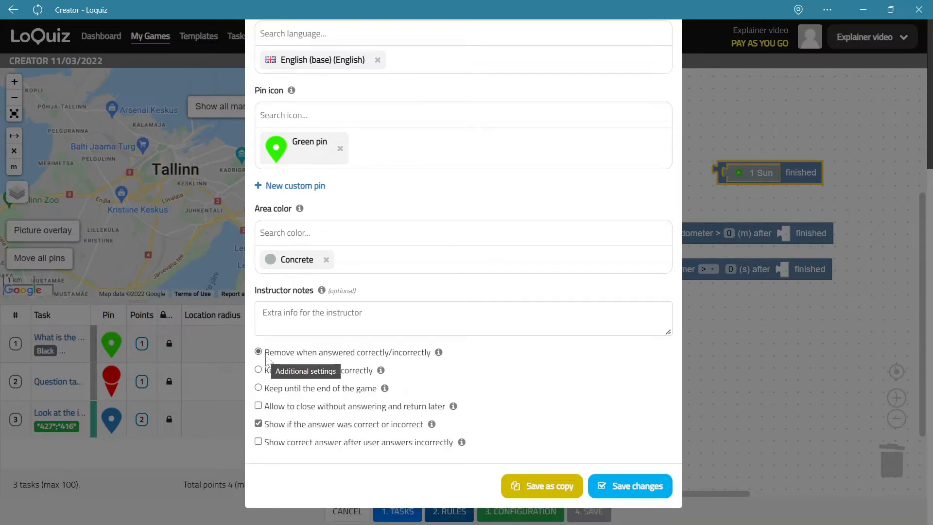
{"action": "scroll", "coordinate": [564, 223], "scroll_direction": "up", "scroll_amount": 5}
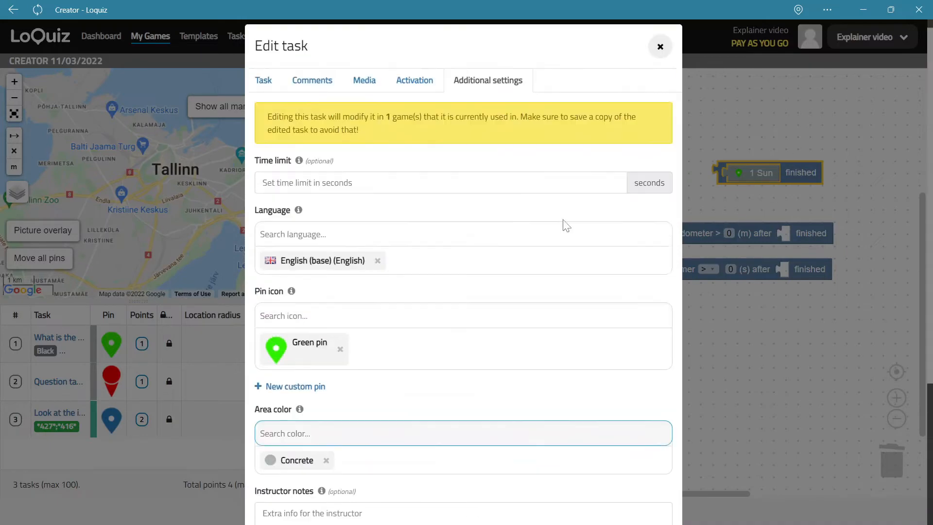
{"action": "left_click", "coordinate": [660, 58]}
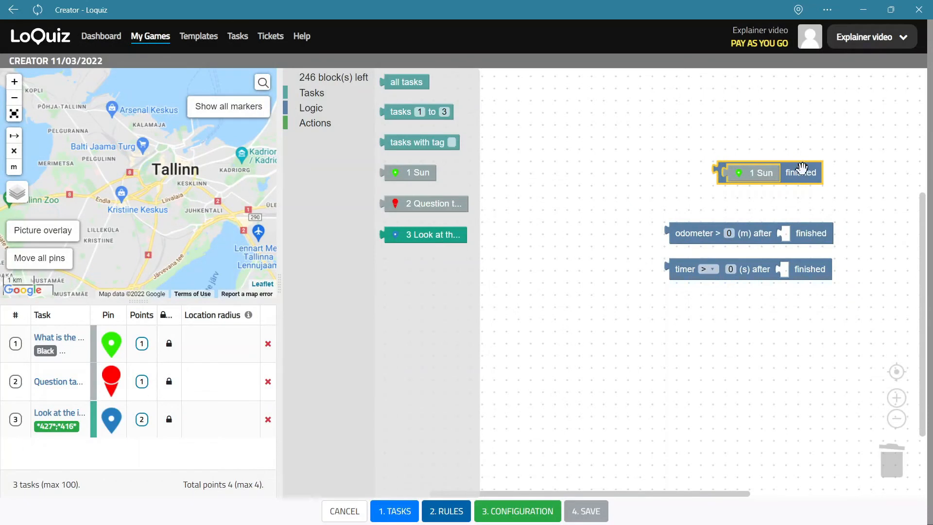
- Delete the "finished" block holding task 1 Sun and space the odometer and timer blocks farther apart
{"action": "left_click_drag", "start_coordinate": [805, 173], "coordinate": [890, 466]}
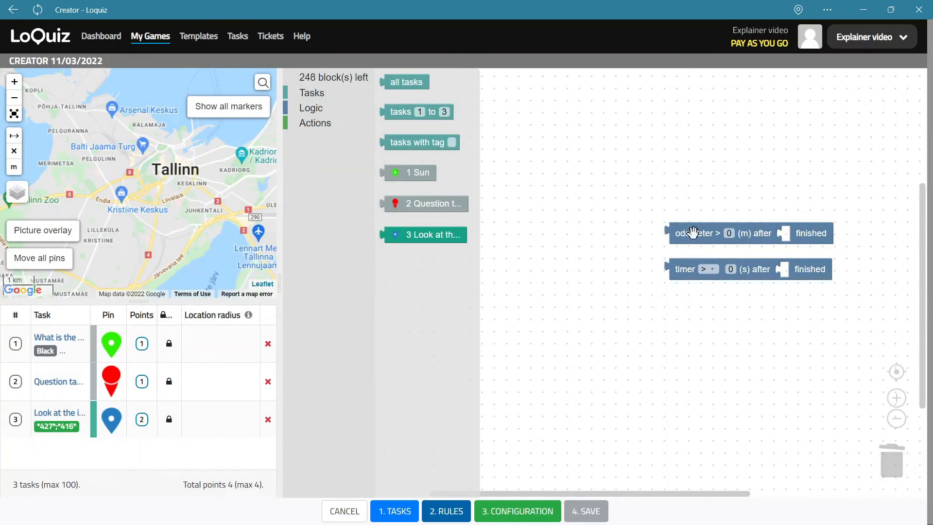
{"action": "left_click_drag", "start_coordinate": [692, 243], "coordinate": [692, 207]}
{"action": "left_click_drag", "start_coordinate": [676, 269], "coordinate": [677, 293]}
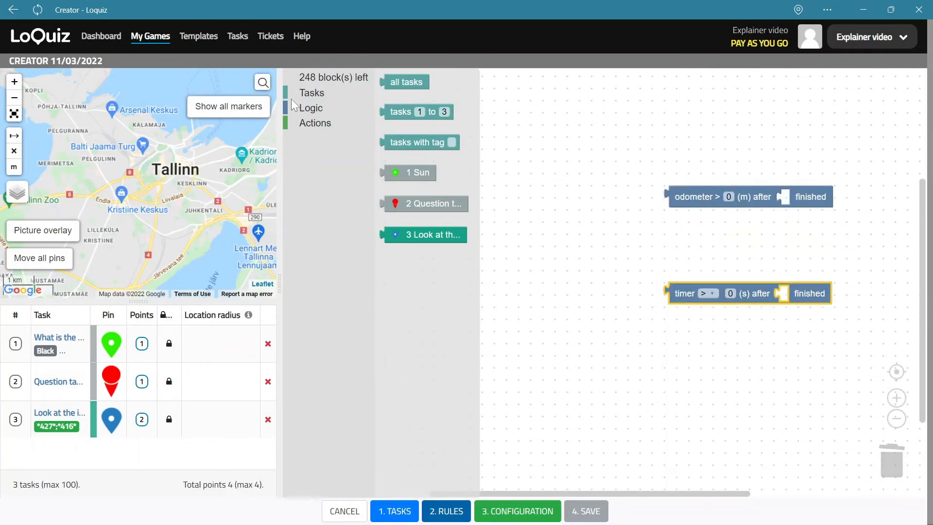
- Add a score comparison block above the odometer block, switch it to odometer (m) and align the two
{"action": "left_click", "coordinate": [313, 112]}
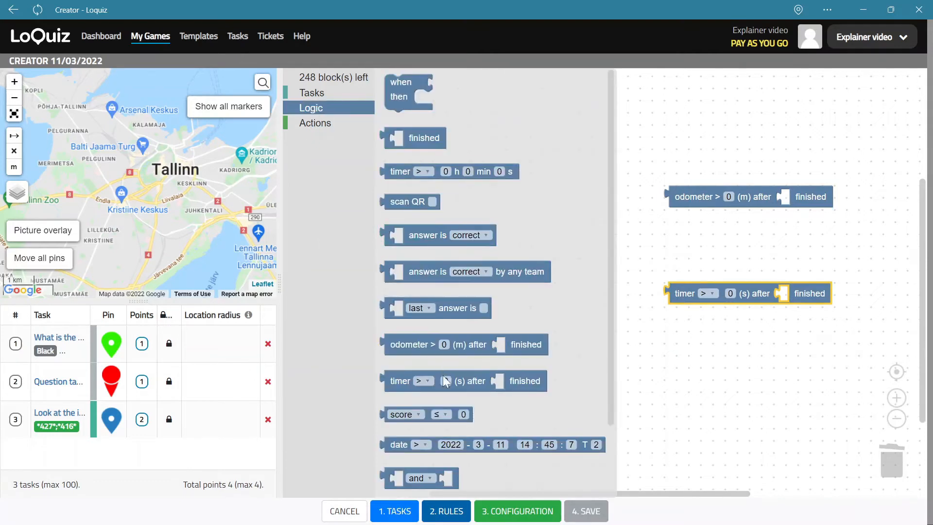
{"action": "scroll", "coordinate": [438, 340], "scroll_direction": "down", "scroll_amount": 2}
{"action": "left_click", "coordinate": [400, 331]}
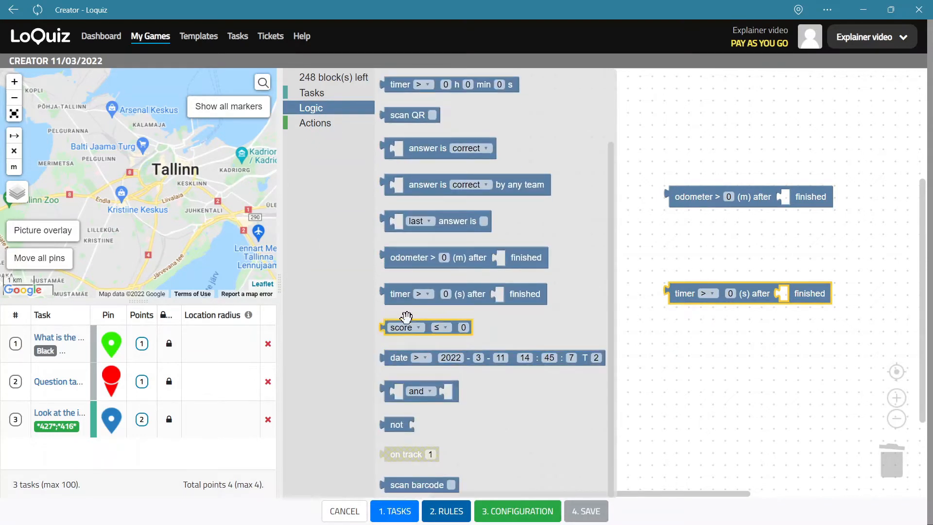
{"action": "left_click_drag", "start_coordinate": [400, 332], "coordinate": [718, 163]}
{"action": "left_click", "coordinate": [717, 160]}
{"action": "left_click", "coordinate": [707, 197]}
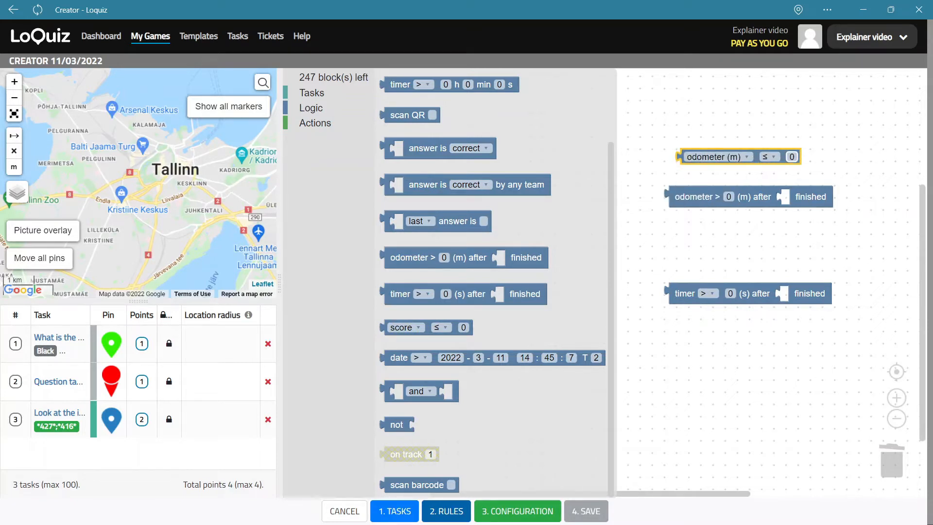
{"action": "left_click_drag", "start_coordinate": [719, 163], "coordinate": [708, 164]}
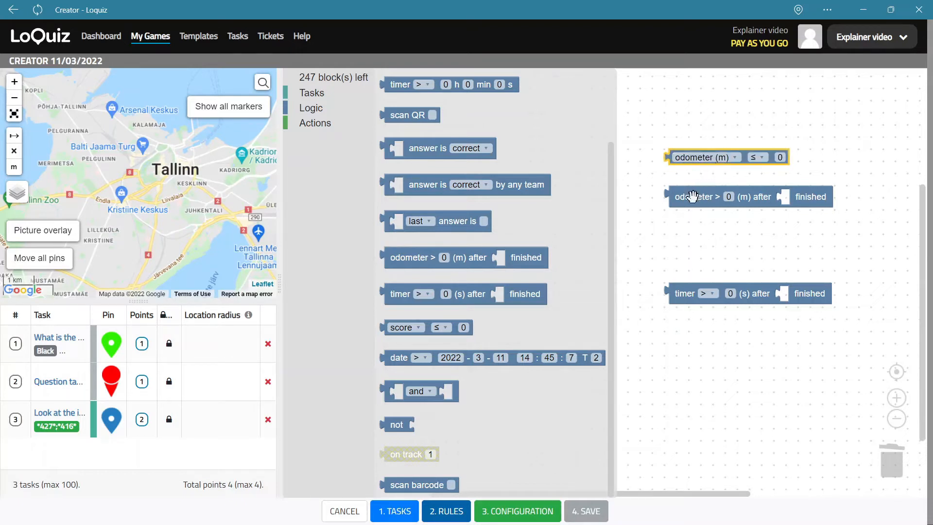
- Insert task 1 Sun into the odometer "after finished" block and set its distance to 100 m
{"action": "left_click", "coordinate": [316, 95]}
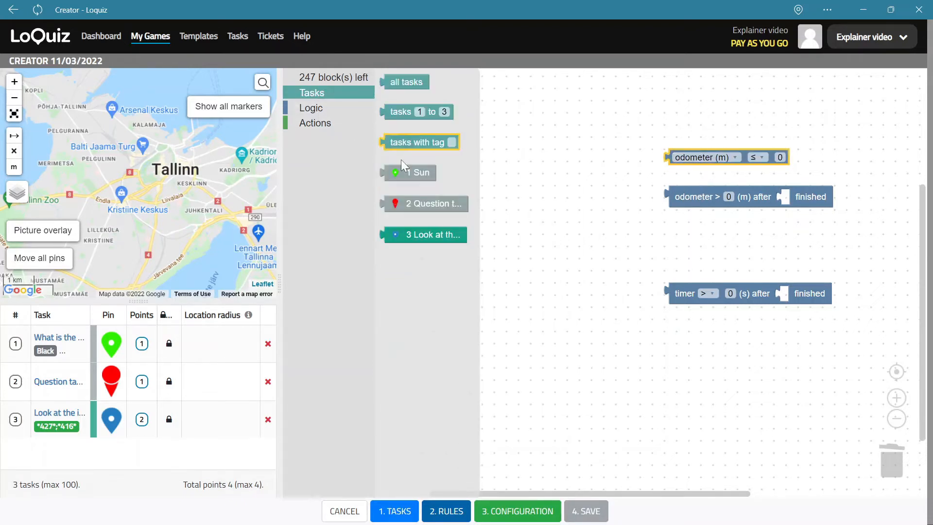
{"action": "left_click_drag", "start_coordinate": [401, 165], "coordinate": [799, 191]}
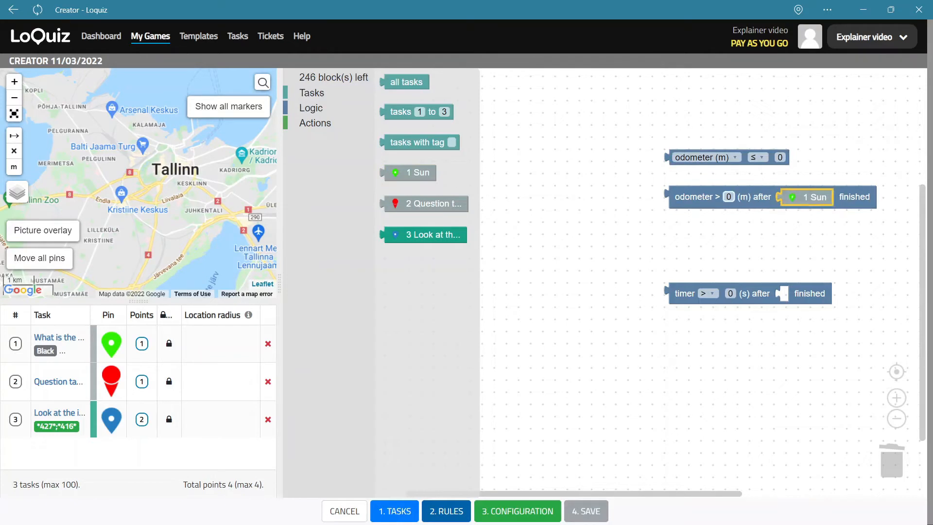
{"action": "left_click", "coordinate": [767, 199]}
{"action": "type", "text": "100"}
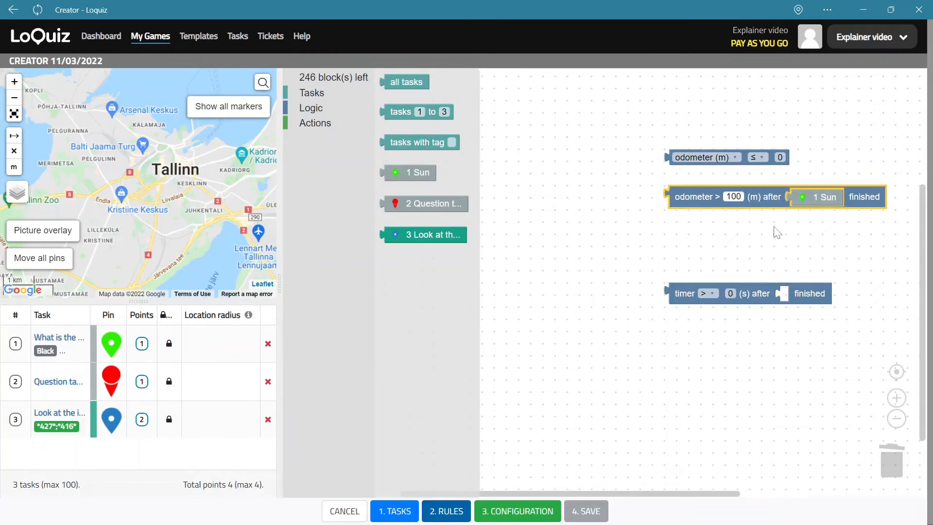
{"action": "left_click", "coordinate": [741, 269]}
- Shift the odometer "after finished" block slightly left and down, and delete the separate odometer (m) comparison block
{"action": "left_click_drag", "start_coordinate": [700, 198], "coordinate": [676, 199]}
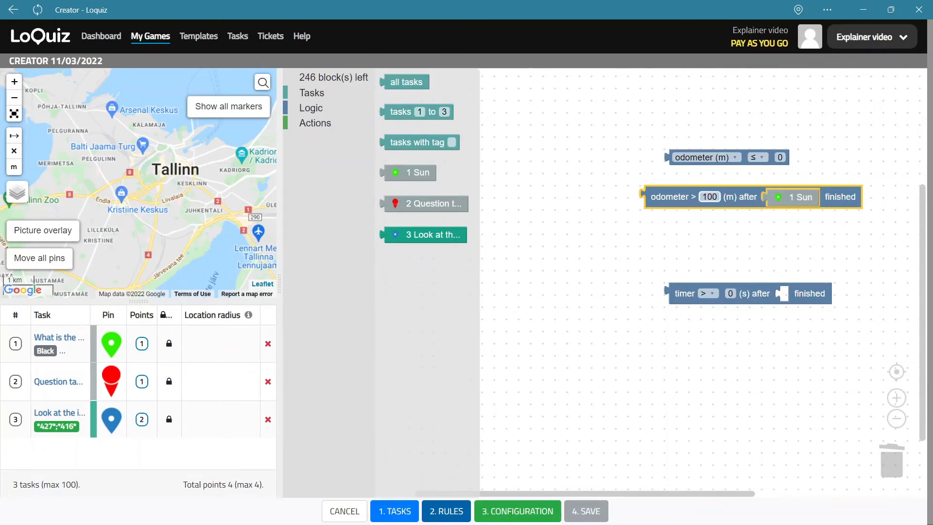
{"action": "left_click_drag", "start_coordinate": [687, 156], "coordinate": [662, 156]}
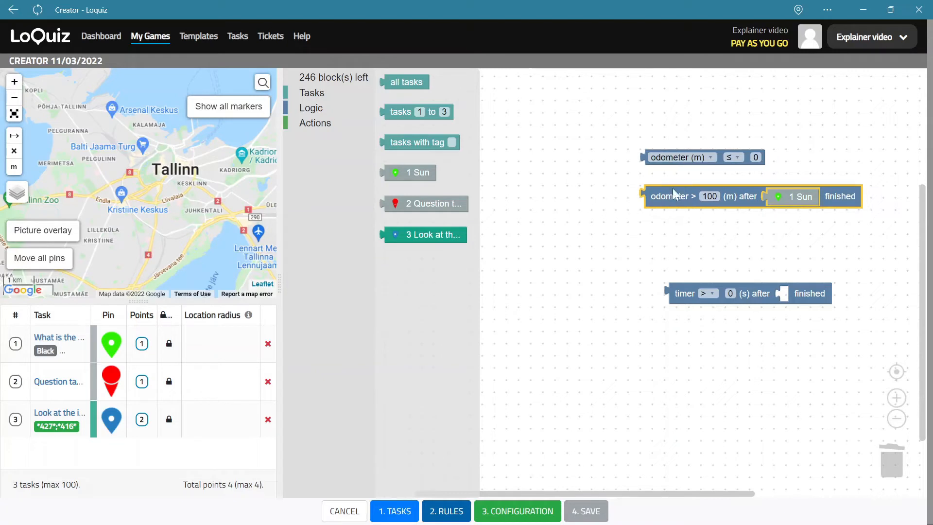
{"action": "mouse_move", "coordinate": [669, 200]}
{"action": "left_mouse_down"}
{"action": "mouse_move", "coordinate": [650, 201]}
{"action": "mouse_move", "coordinate": [668, 212]}
{"action": "left_mouse_up"}
{"action": "left_click_drag", "start_coordinate": [666, 157], "coordinate": [892, 461]}
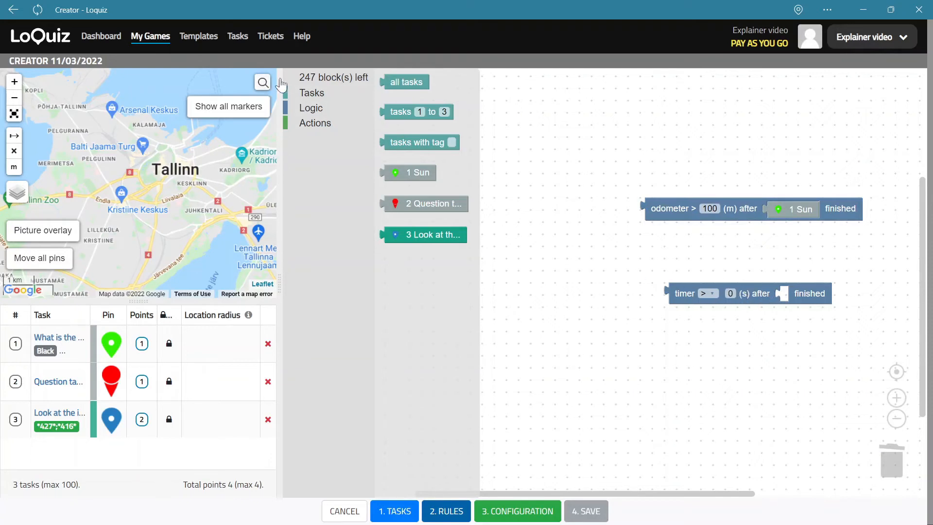
- Insert task 1 Sun into the timer "after finished" block and place a general hours-minutes-seconds timer block above it
{"action": "left_click_drag", "start_coordinate": [385, 169], "coordinate": [780, 293]}
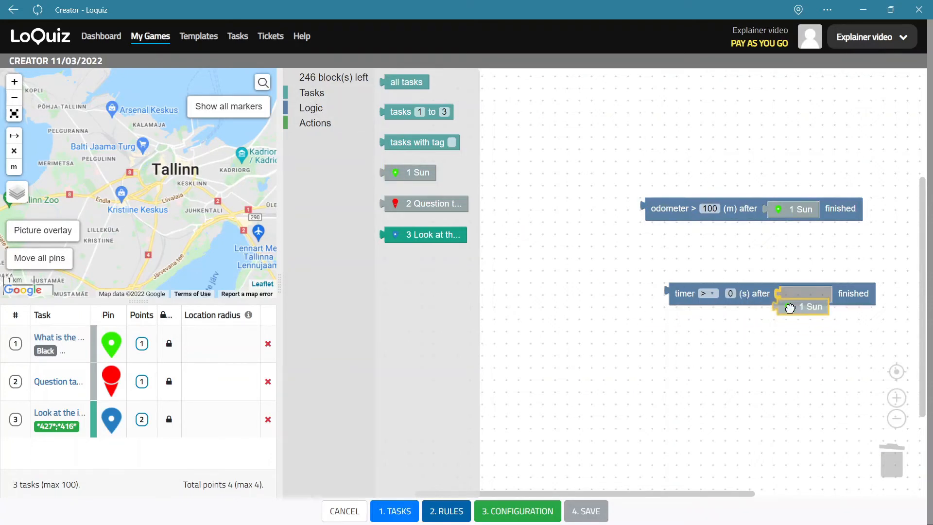
{"action": "left_click", "coordinate": [322, 111]}
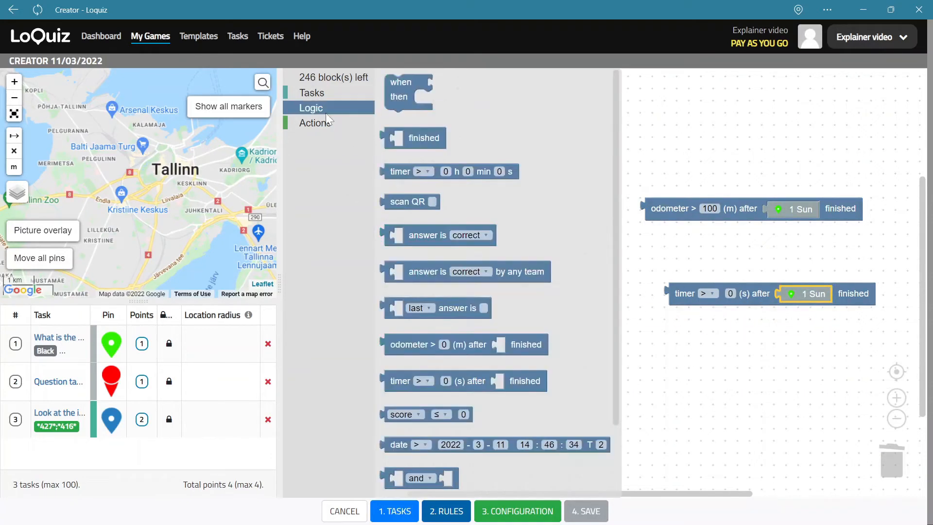
{"action": "scroll", "coordinate": [455, 359], "scroll_direction": "down", "scroll_amount": 2}
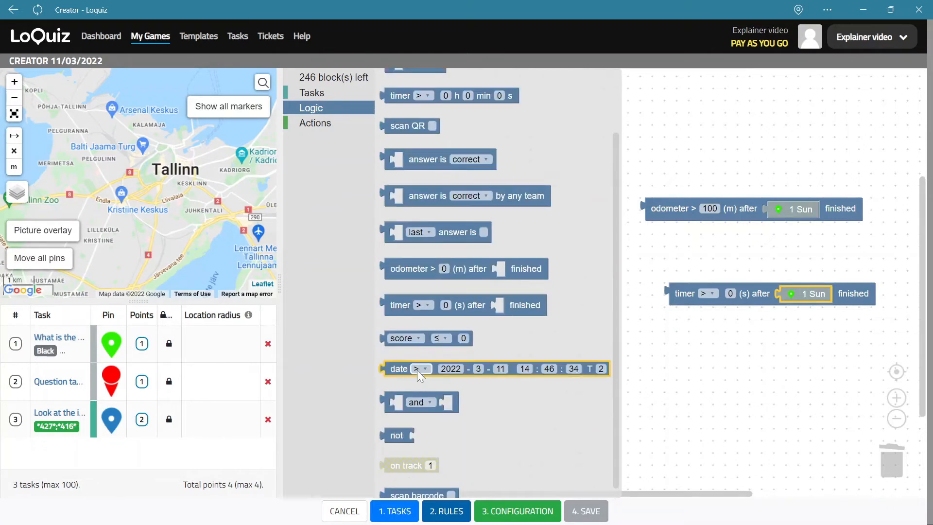
{"action": "scroll", "coordinate": [440, 364], "scroll_direction": "up", "scroll_amount": 2}
{"action": "left_click_drag", "start_coordinate": [423, 171], "coordinate": [712, 263]}
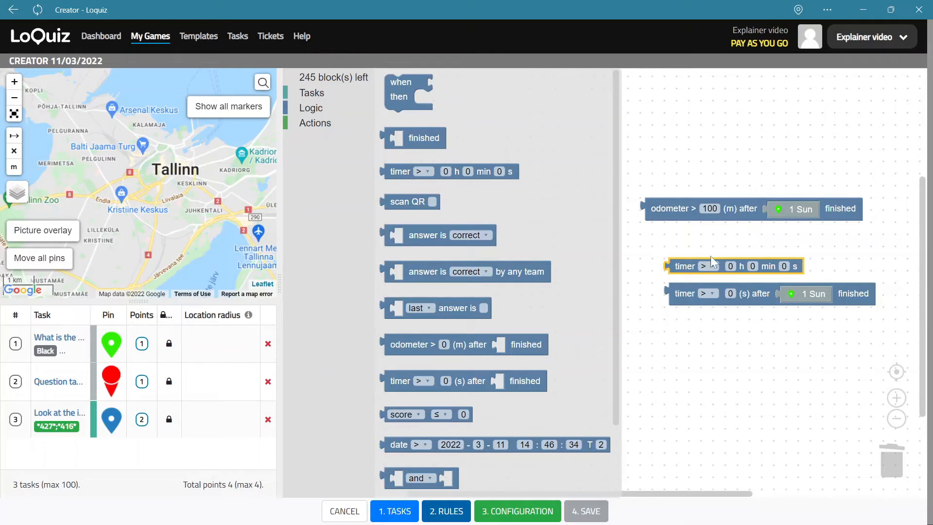
- Add a date comparison block between the general timer and the timer "after finished" block, spacing the three blocks apart vertically
{"action": "left_click_drag", "start_coordinate": [690, 263], "coordinate": [690, 250]}
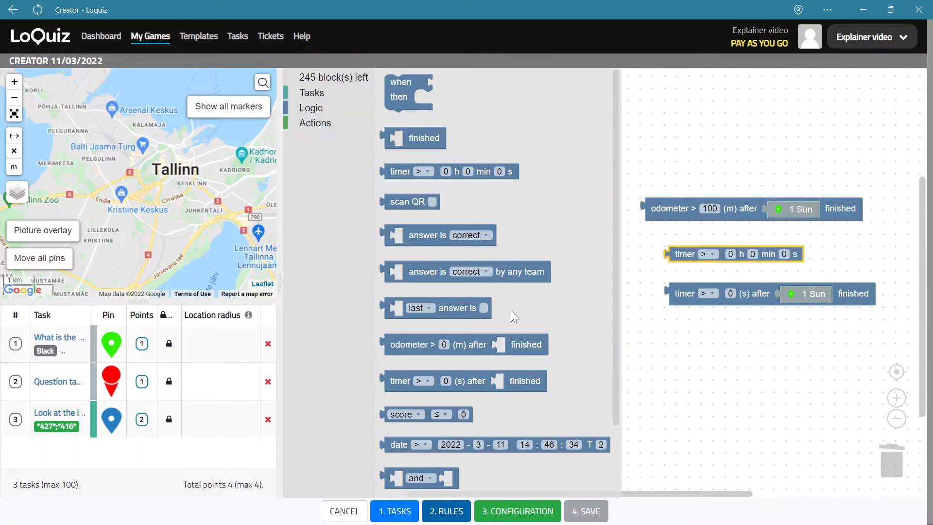
{"action": "scroll", "coordinate": [508, 347], "scroll_direction": "down", "scroll_amount": 3}
{"action": "left_click_drag", "start_coordinate": [394, 369], "coordinate": [679, 272]}
{"action": "left_click", "coordinate": [685, 290]}
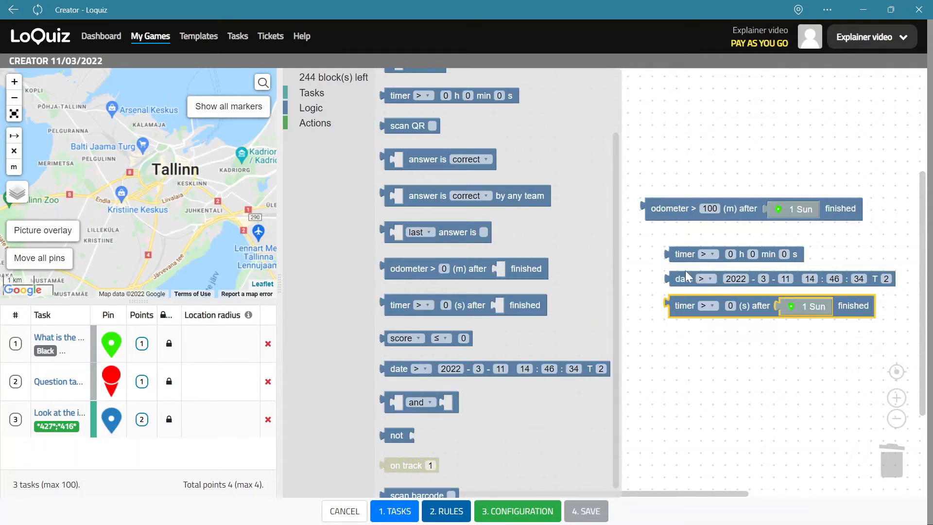
{"action": "left_click_drag", "start_coordinate": [688, 254], "coordinate": [688, 242]}
{"action": "left_click_drag", "start_coordinate": [689, 275], "coordinate": [688, 263]}
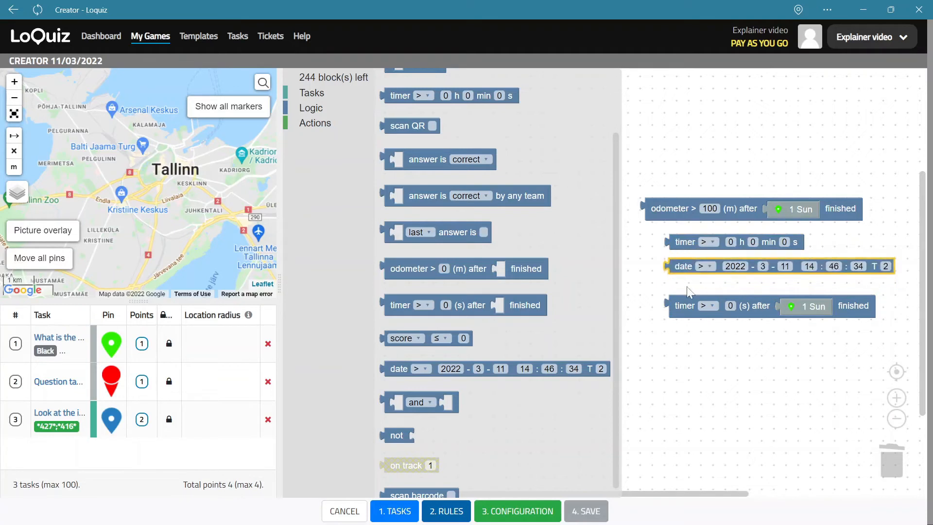
{"action": "left_click_drag", "start_coordinate": [686, 301], "coordinate": [686, 317]}
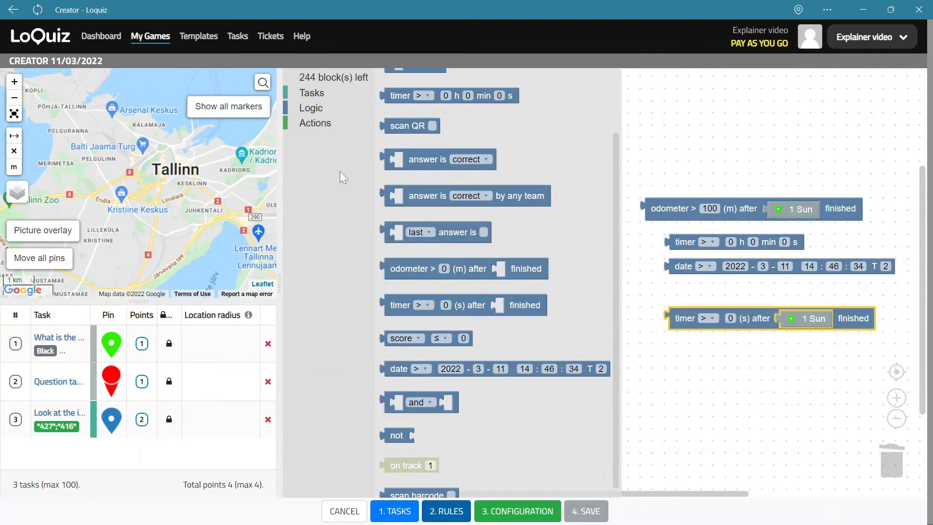
- Attach a when/then rule to the timer "after finished" block and give it a "show on map" action
{"action": "scroll", "coordinate": [477, 188], "scroll_direction": "up", "scroll_amount": 3}
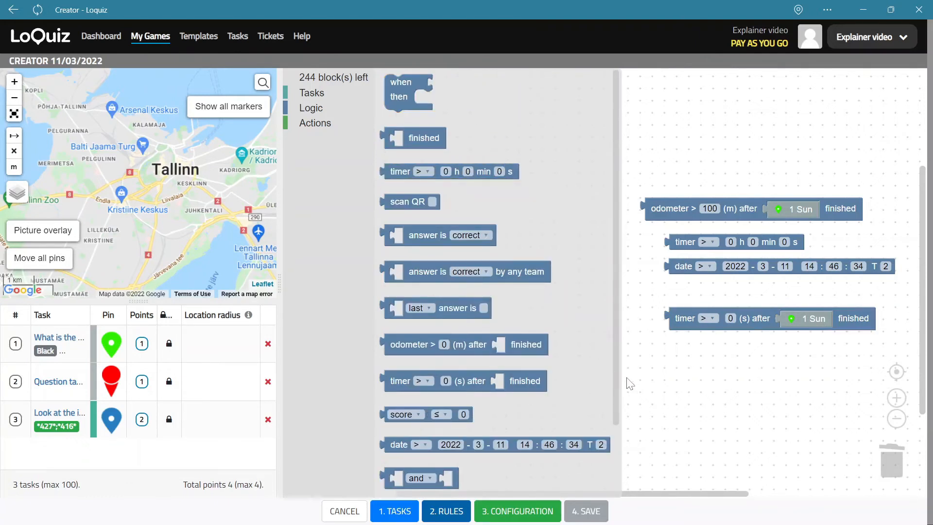
{"action": "left_click_drag", "start_coordinate": [406, 90], "coordinate": [662, 344]}
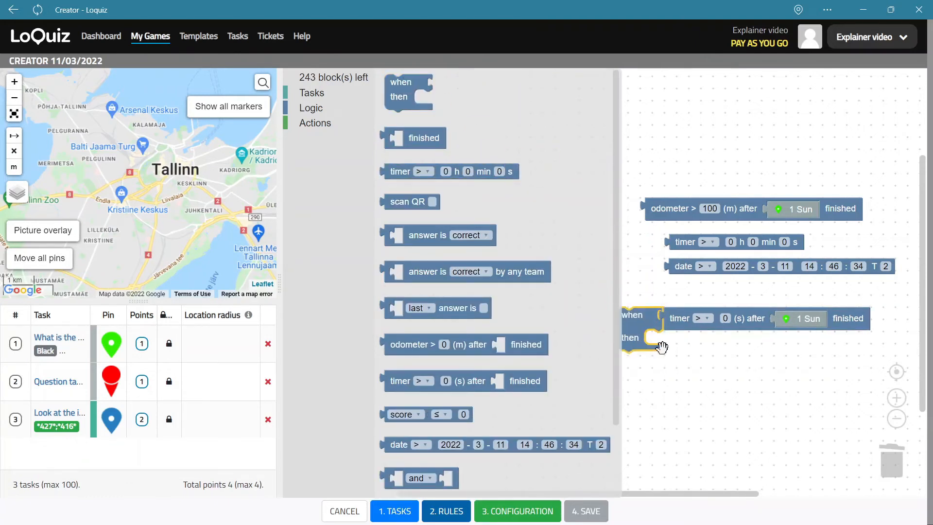
{"action": "left_click", "coordinate": [314, 124]}
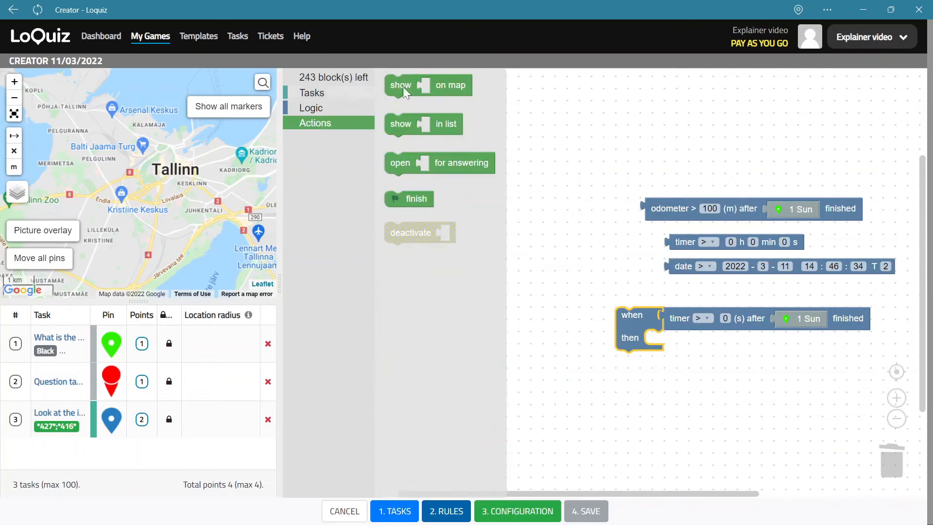
{"action": "left_click_drag", "start_coordinate": [403, 87], "coordinate": [661, 341]}
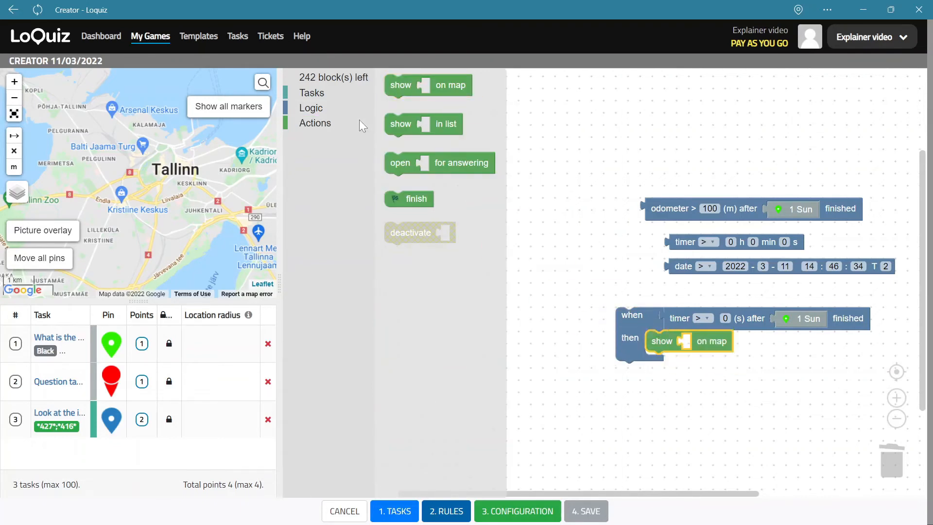
- Insert task 2 into the "show on map" action and place its pin on the map beside Kristiine Keskus
{"action": "left_click", "coordinate": [312, 108]}
{"action": "left_click", "coordinate": [324, 95]}
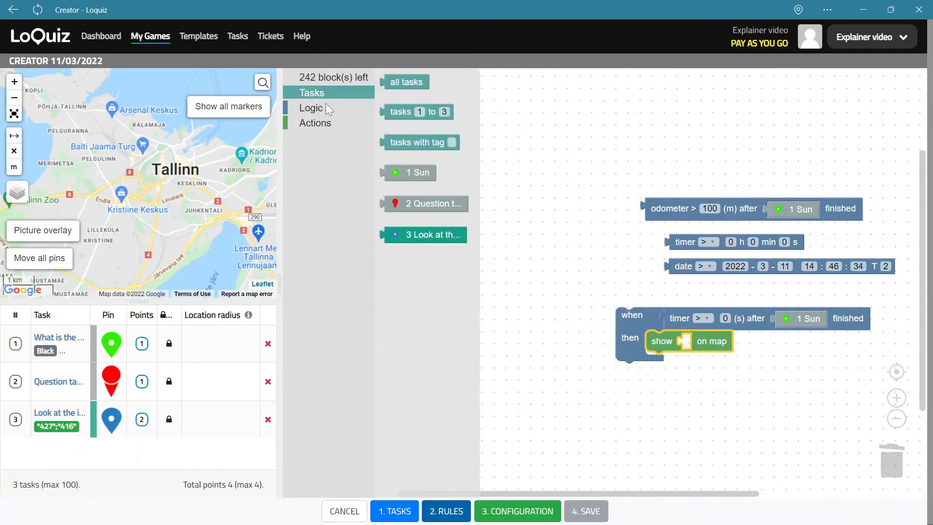
{"action": "left_click_drag", "start_coordinate": [426, 212], "coordinate": [702, 349]}
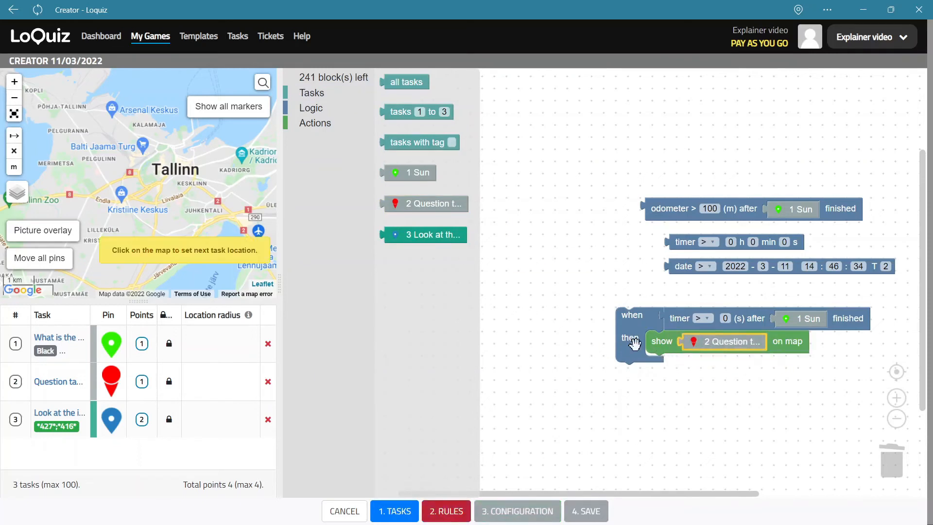
{"action": "left_click", "coordinate": [139, 199]}
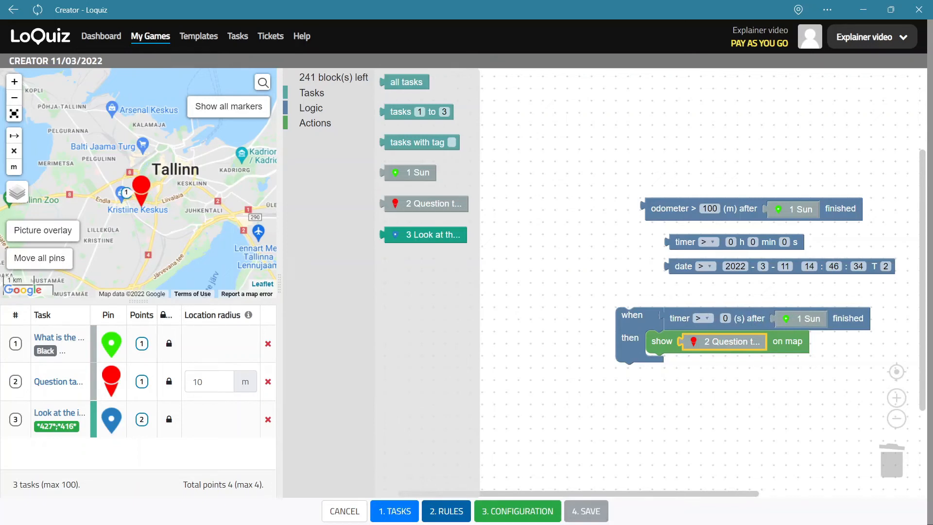
- Set the rule's timer condition to less than (<) 100 s and shift the whole rule left and slightly down
{"action": "left_click", "coordinate": [725, 318]}
{"action": "type", "text": "100"}
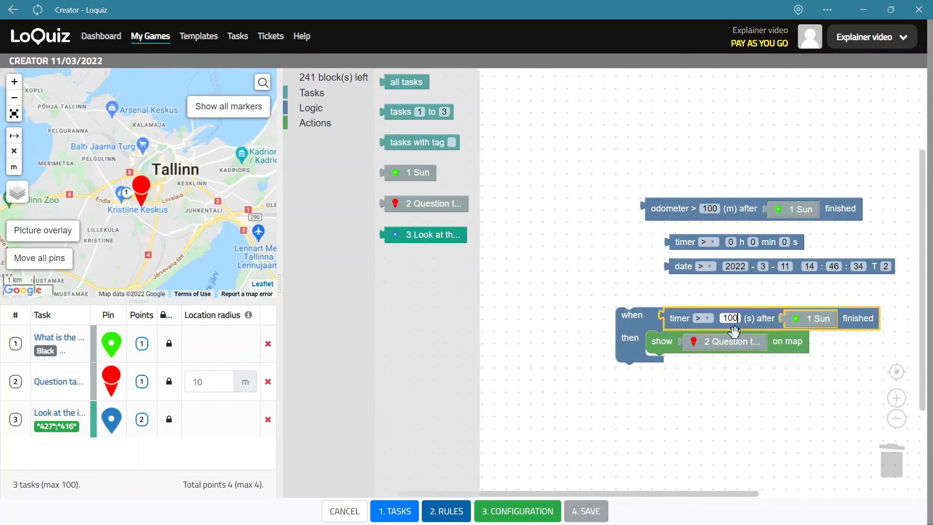
{"action": "left_click", "coordinate": [709, 320]}
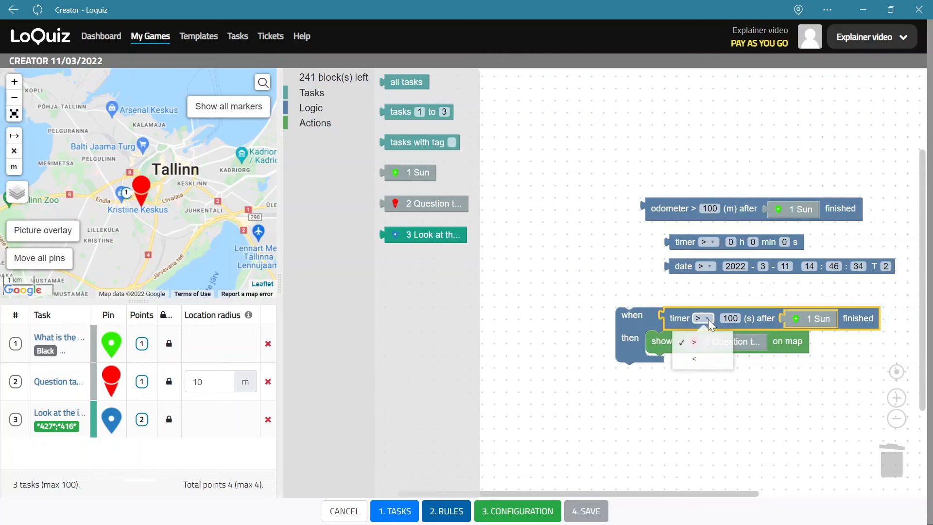
{"action": "left_click", "coordinate": [699, 360]}
{"action": "left_click_drag", "start_coordinate": [644, 319], "coordinate": [619, 318]}
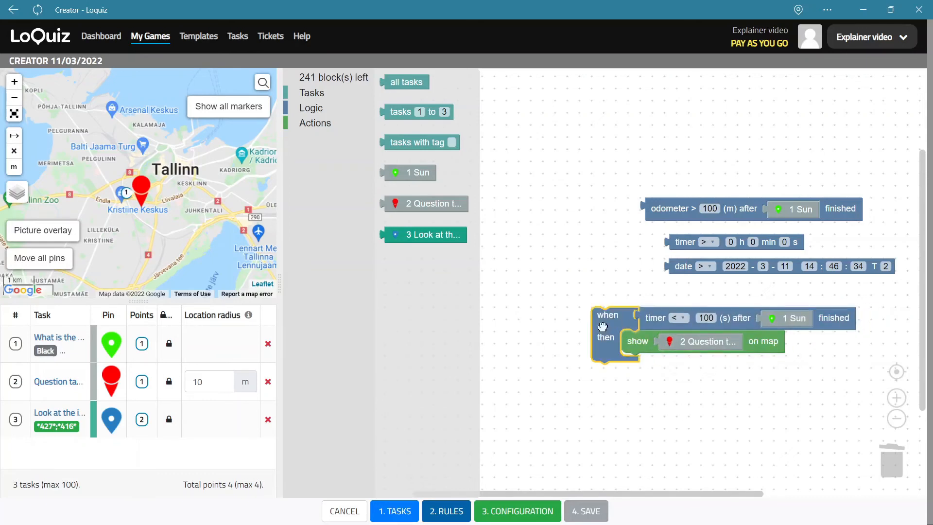
{"action": "left_click_drag", "start_coordinate": [632, 320], "coordinate": [608, 332]}
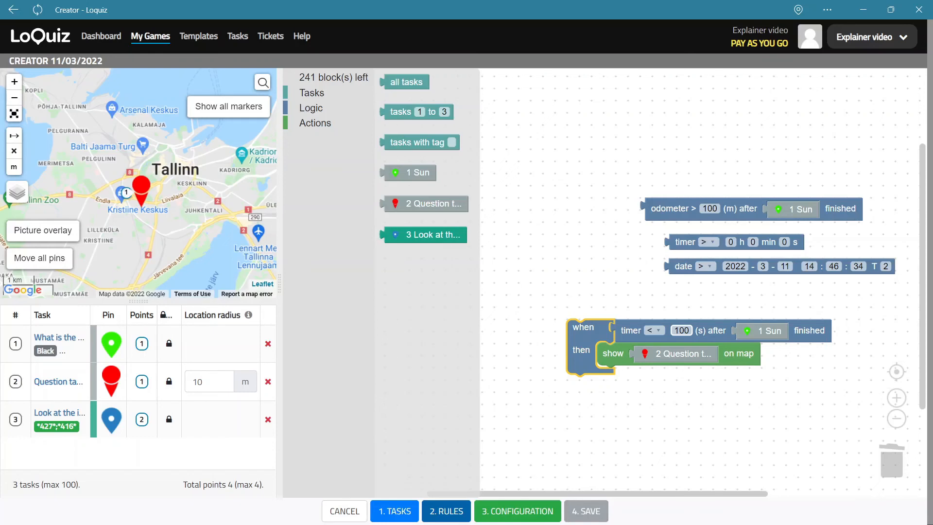
- Switch the rule's timer comparison to greater than (>) and nudge the rule slightly down
{"action": "left_click", "coordinate": [657, 330]}
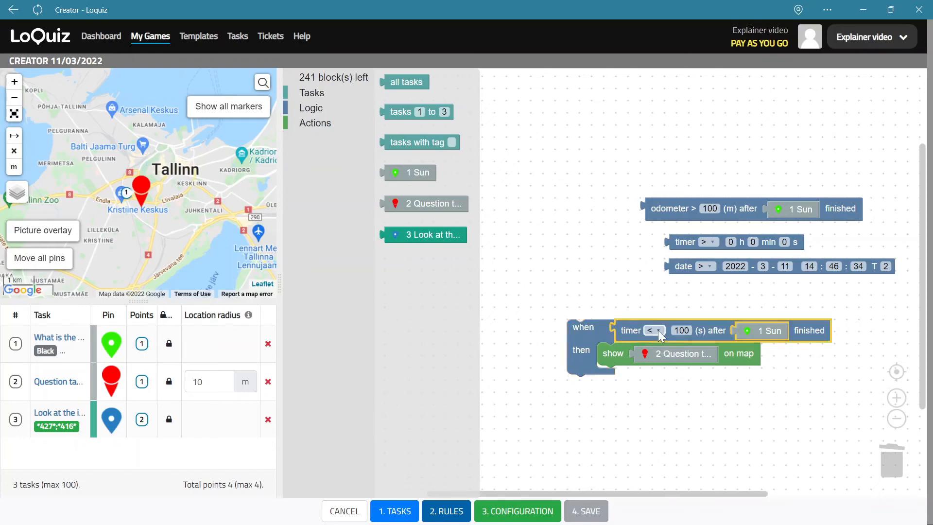
{"action": "left_click", "coordinate": [646, 353]}
{"action": "left_click", "coordinate": [581, 349]}
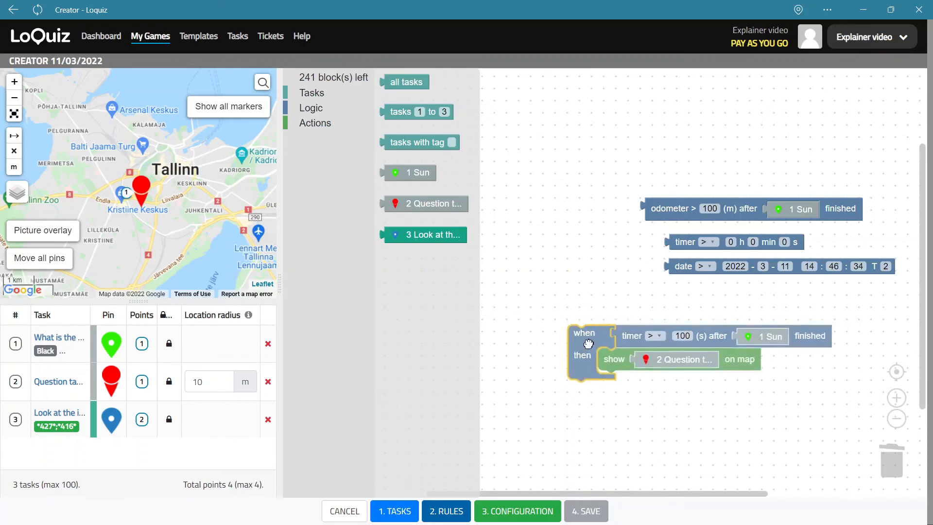